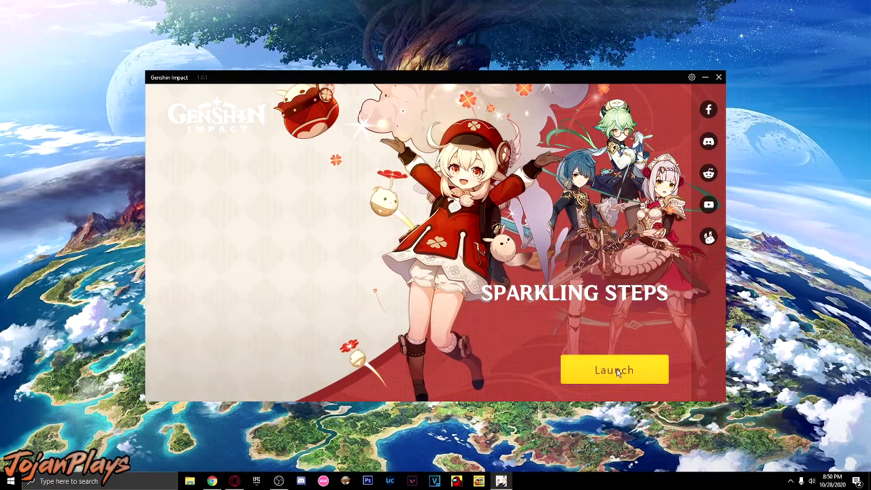
# Open Task Manager, expand the launcher process group, and open the launcher's file location.
pyautogui.rightClick(561, 481)
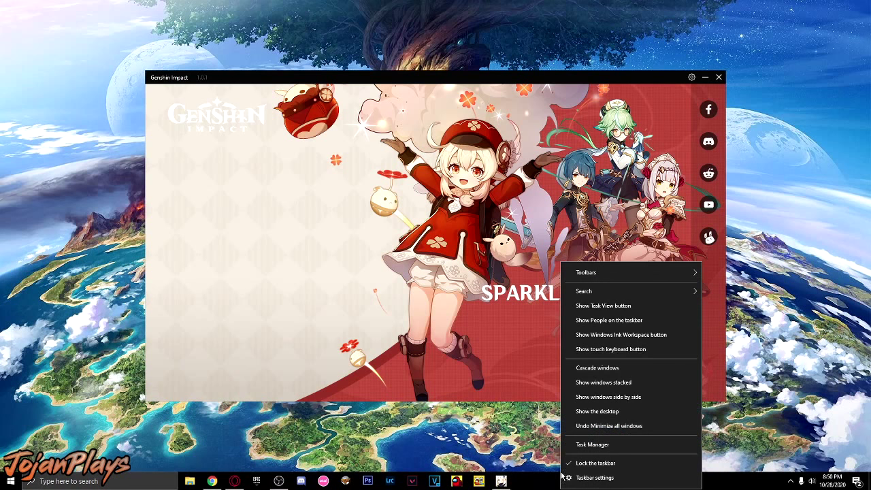
pyautogui.click(590, 445)
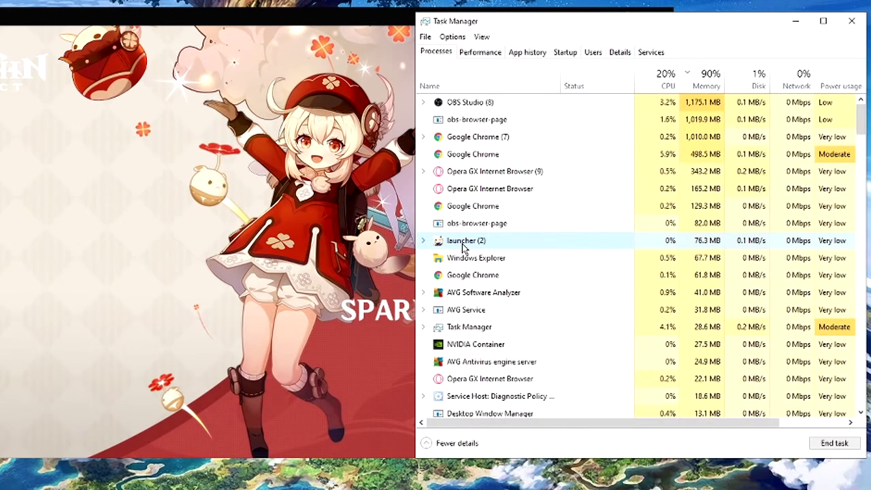
pyautogui.rightClick(463, 247)
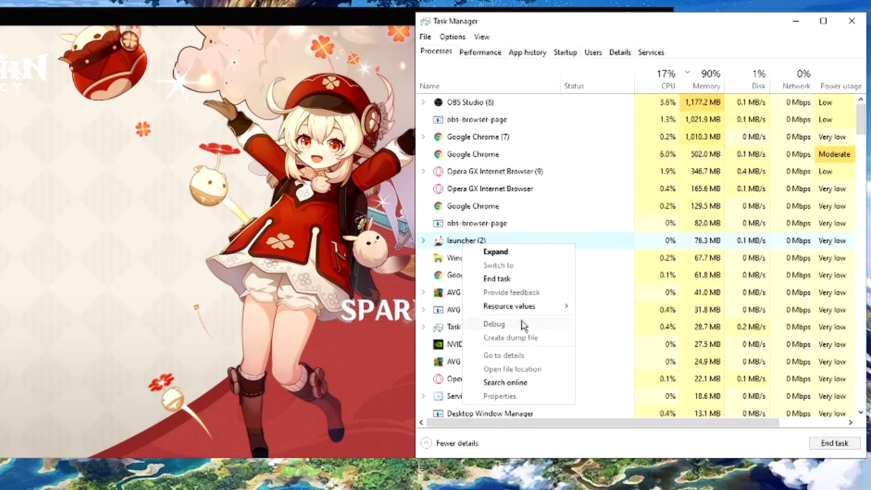
pyautogui.moveTo(514, 308)
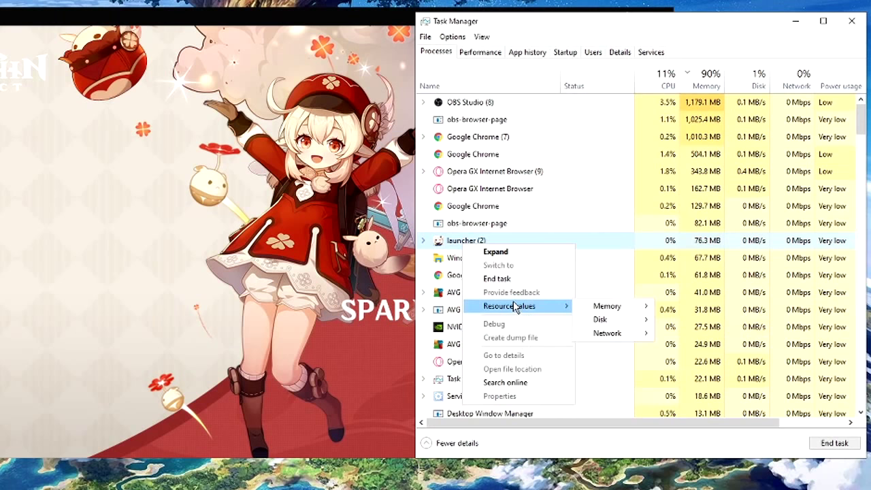
pyautogui.click(521, 253)
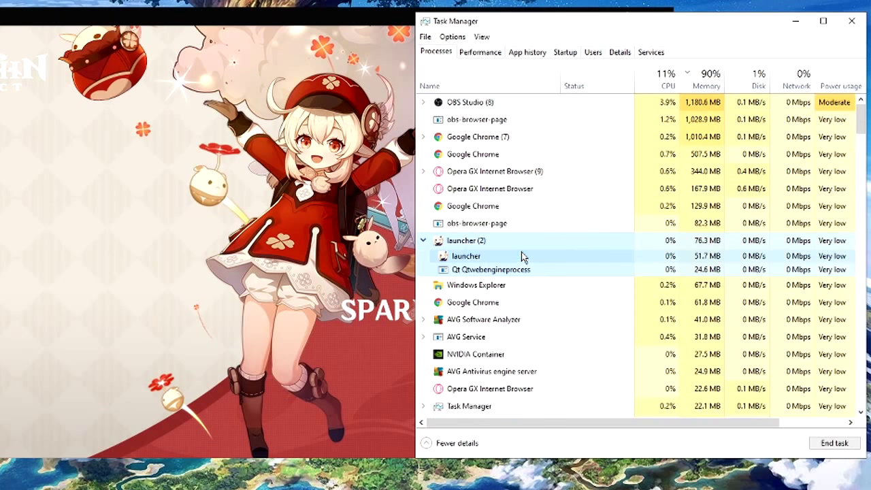
pyautogui.rightClick(476, 258)
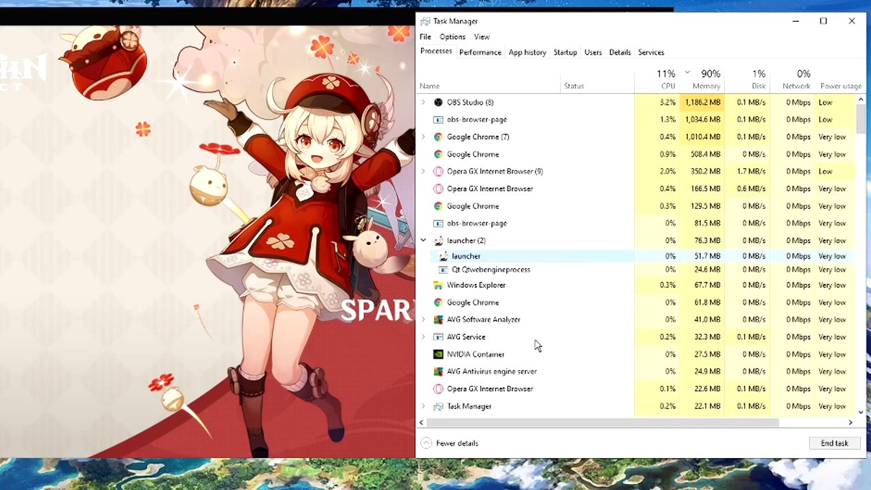
pyautogui.click(536, 340)
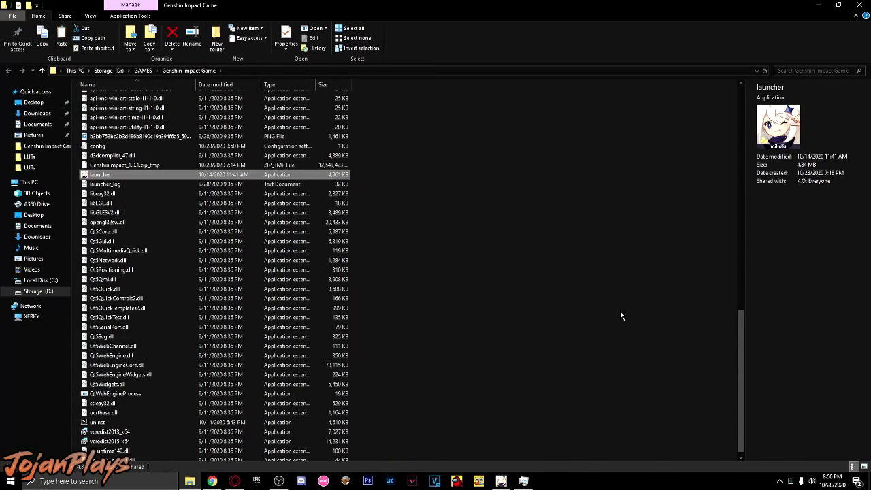
# Go up to D:\GAMES and copy the Genshin Impact Game folder.
pyautogui.scroll(15, 473, 331)
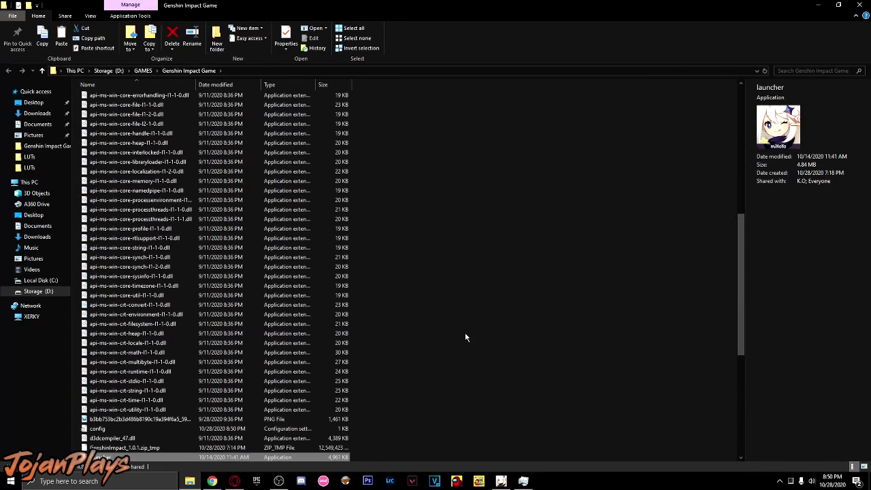
pyautogui.scroll(2, 466, 337)
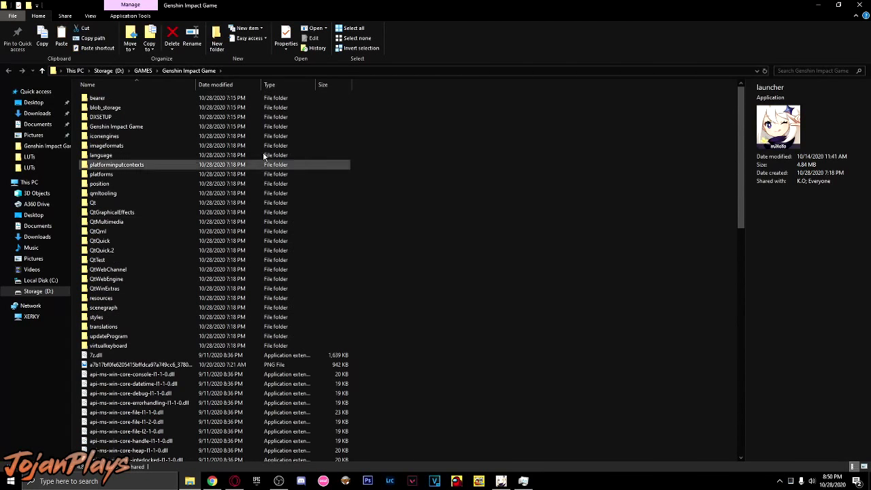
pyautogui.click(143, 71)
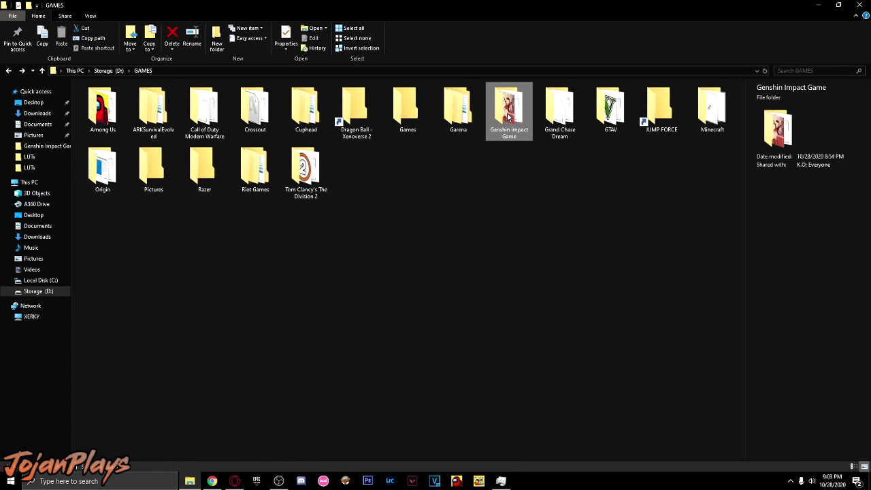
pyautogui.rightClick(507, 115)
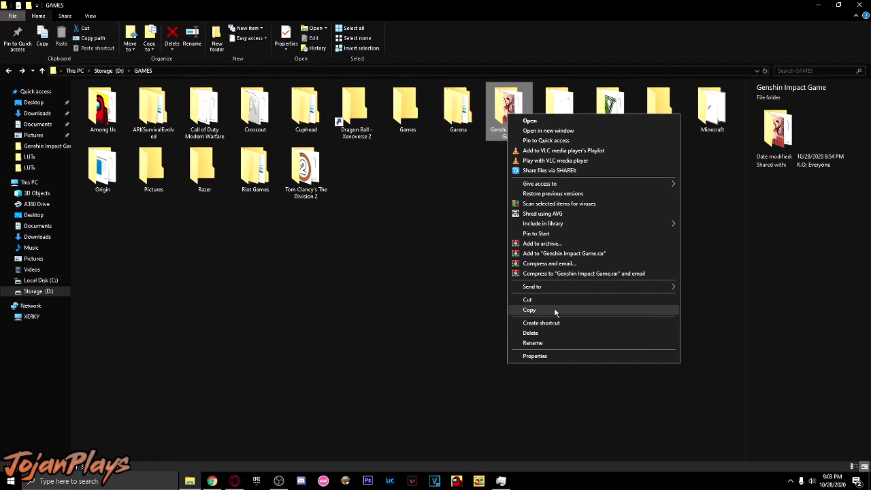
pyautogui.click(556, 310)
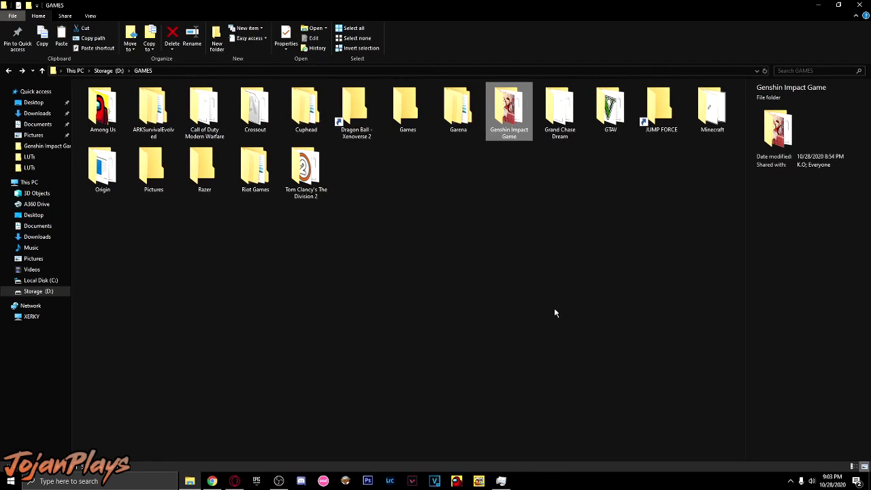
# Paste the Genshin Impact Game folder into C:\Program Files (x86).
pyautogui.click(40, 280)
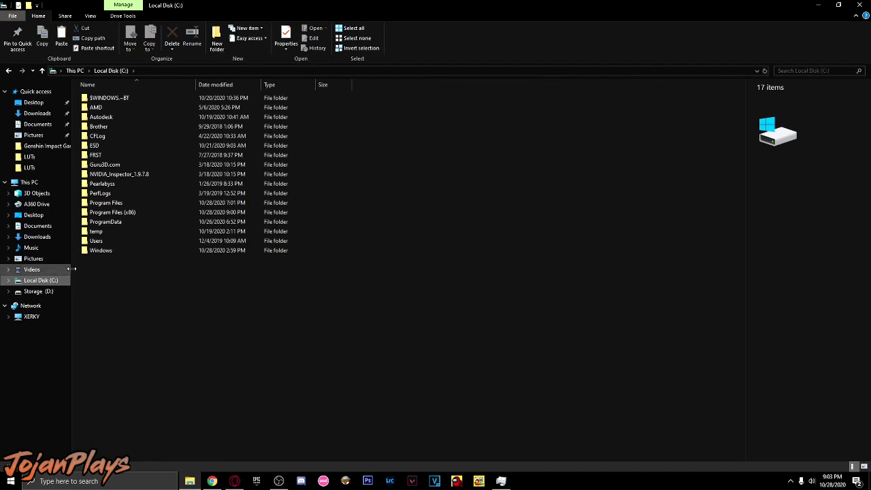
pyautogui.doubleClick(127, 213)
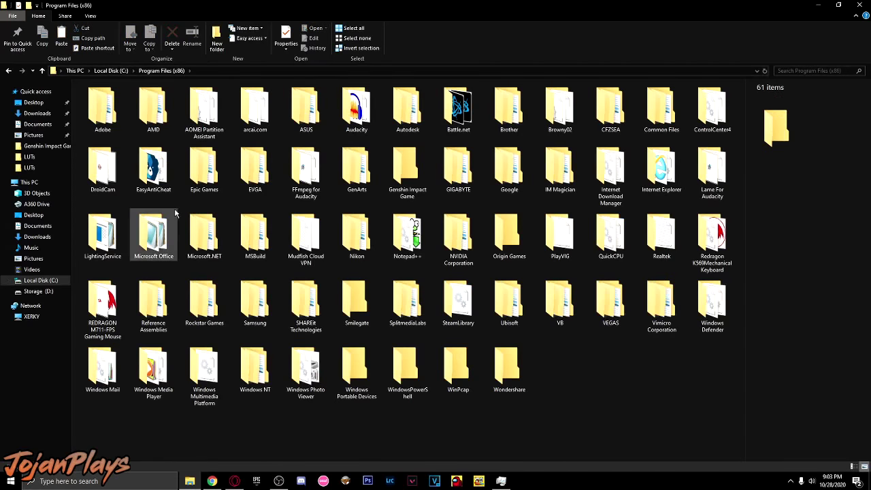
pyautogui.rightClick(558, 346)
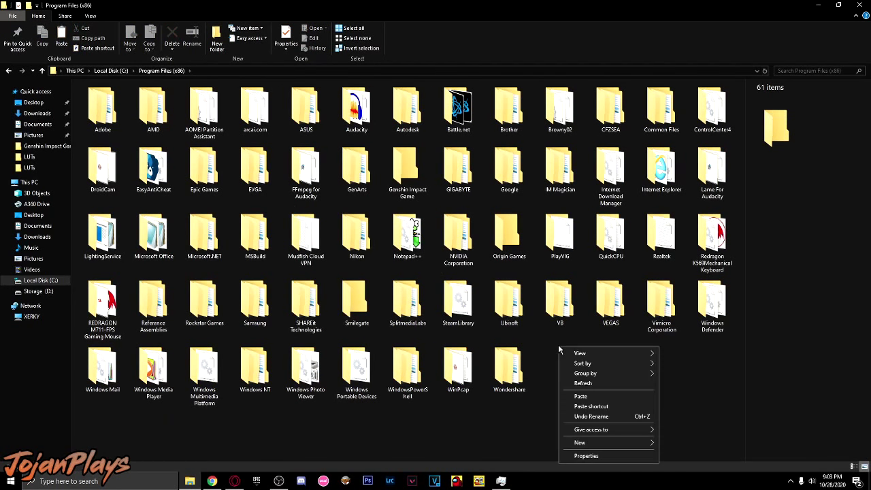
pyautogui.click(602, 398)
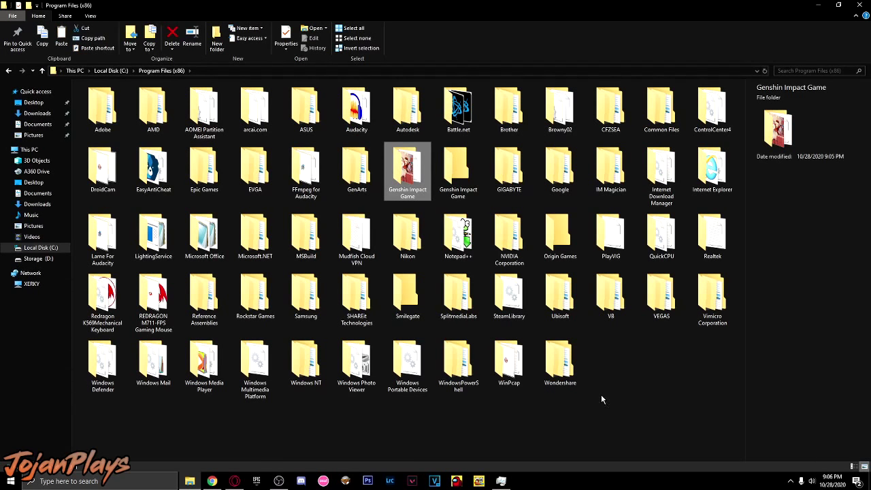
# Open the newly copied Genshin Impact Game folder in Program Files (x86).
pyautogui.doubleClick(400, 175)
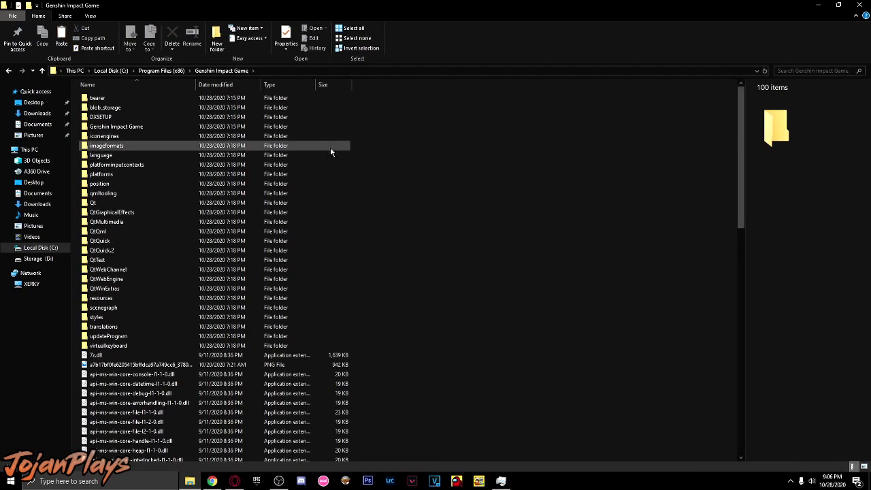
# Open the config file in Notepad to check its install path, then close it.
pyautogui.scroll(-8, 147, 380)
pyautogui.scroll(-7, 148, 379)
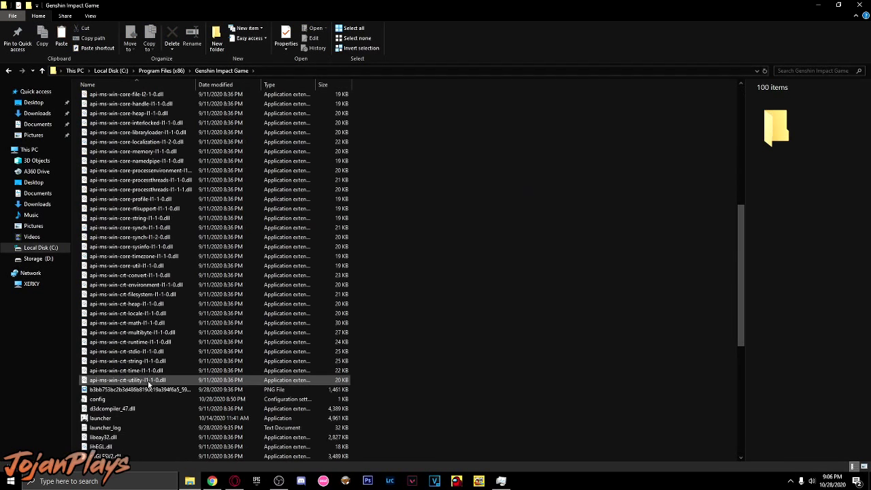
pyautogui.click(114, 317)
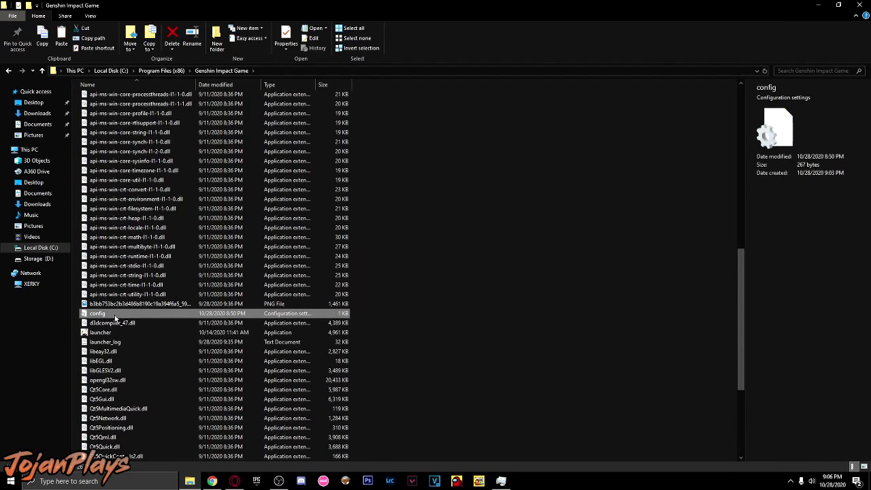
pyautogui.rightClick(115, 317)
pyautogui.click(154, 105)
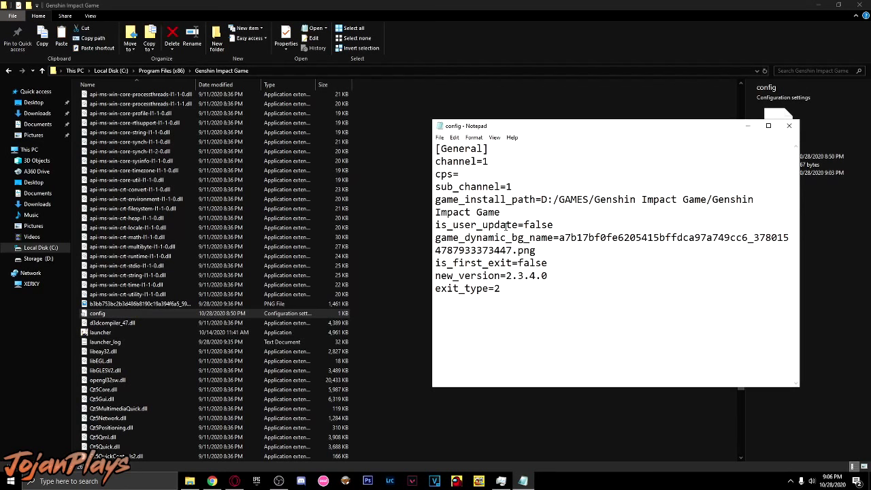
pyautogui.hotkey('alt', 'F4')
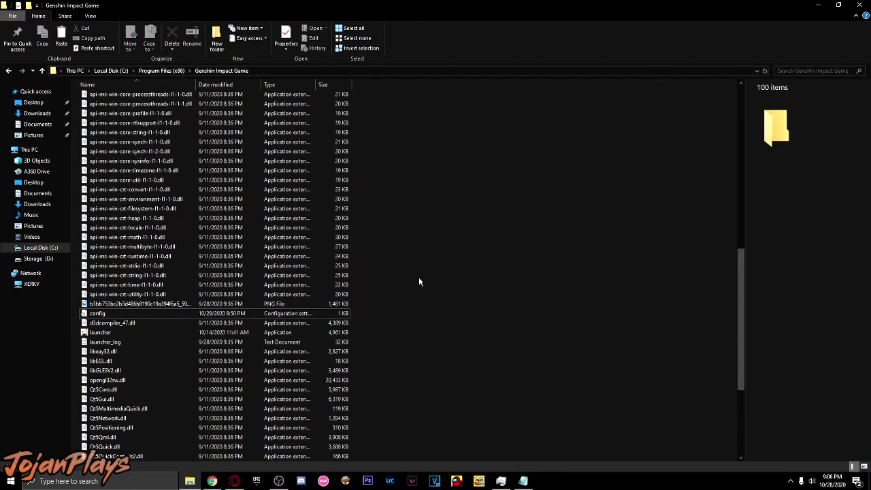
# Open the inner Genshin Impact Game folder and copy its full path from the address bar.
pyautogui.scroll(15, 419, 276)
pyautogui.scroll(1, 419, 281)
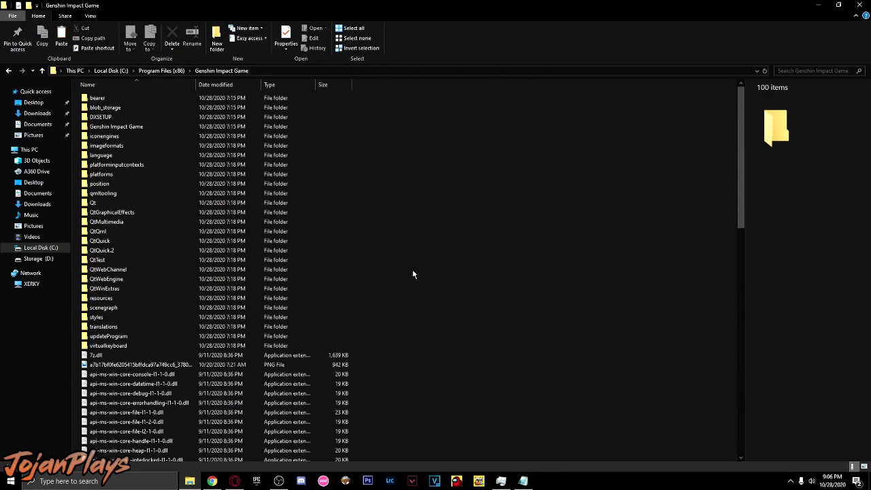
pyautogui.click(121, 128)
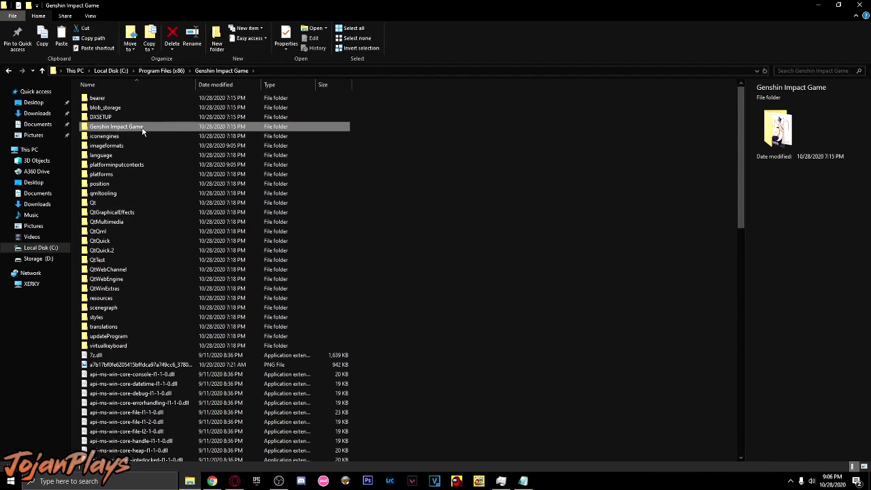
pyautogui.rightClick(147, 130)
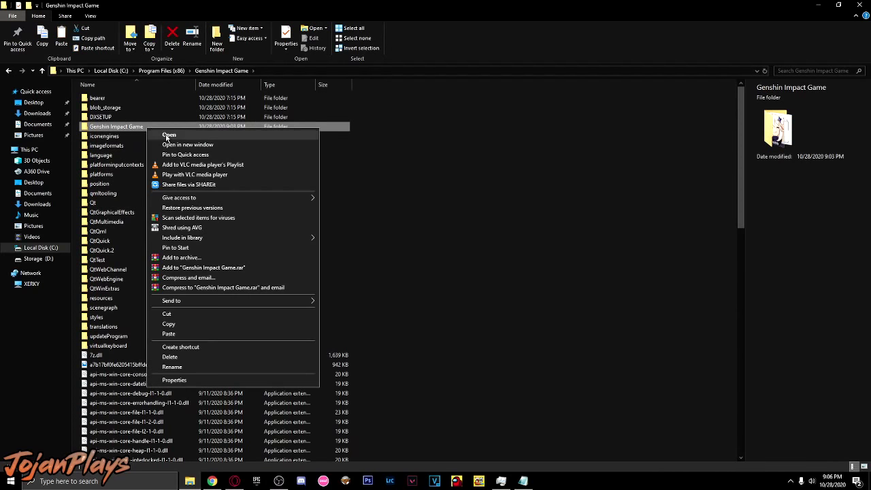
pyautogui.click(166, 133)
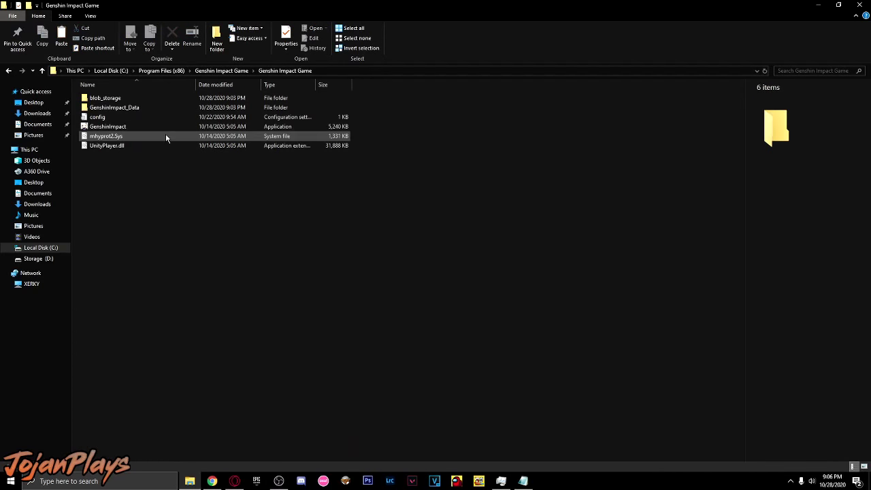
pyautogui.click(323, 70)
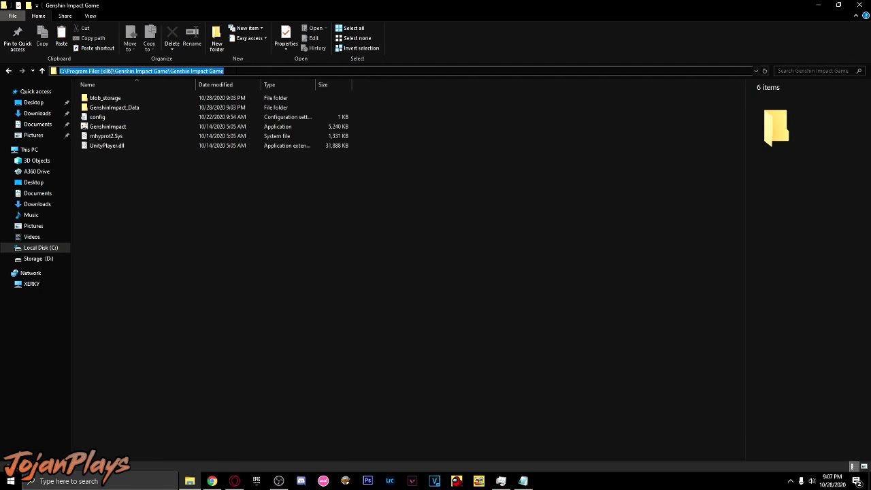
pyautogui.rightClick(227, 73)
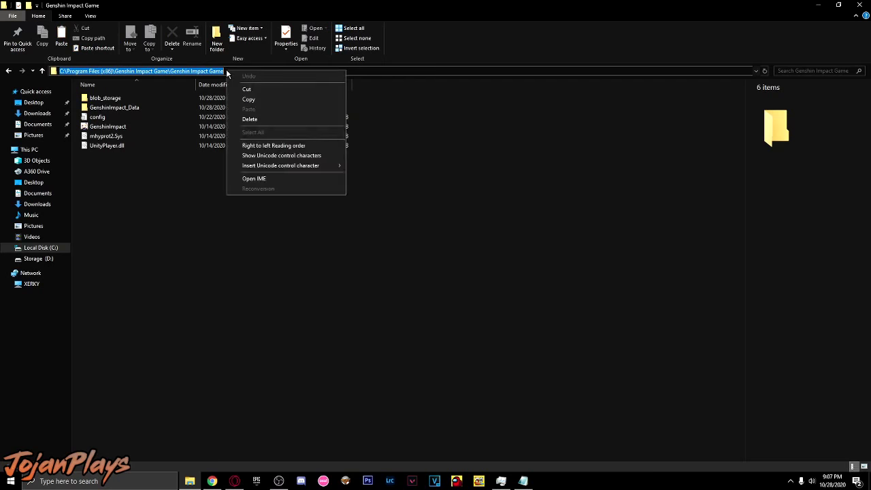
pyautogui.click(249, 100)
pyautogui.click(523, 482)
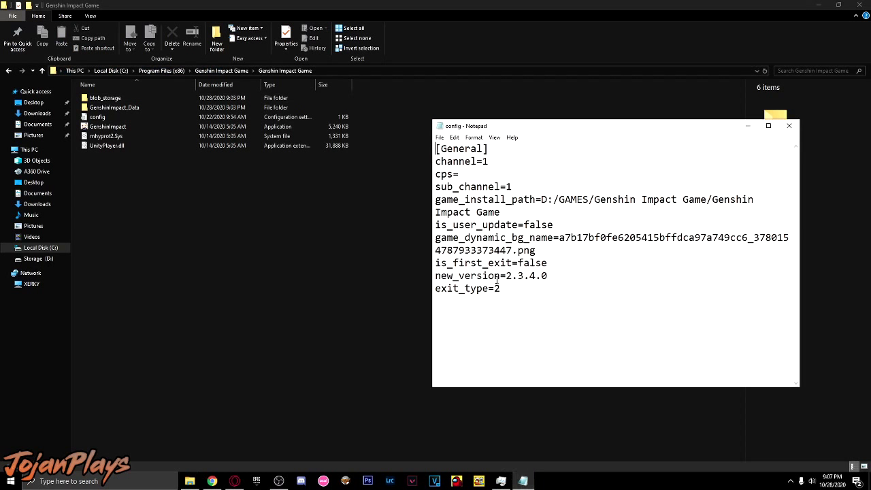
# Replace game_install_path with C:/Program Files (x86)/Genshin Impact Game/Genshin Impact Game, using forward slashes.
pyautogui.moveTo(542, 199); pyautogui.dragTo(556, 211)
pyautogui.rightClick(553, 208)
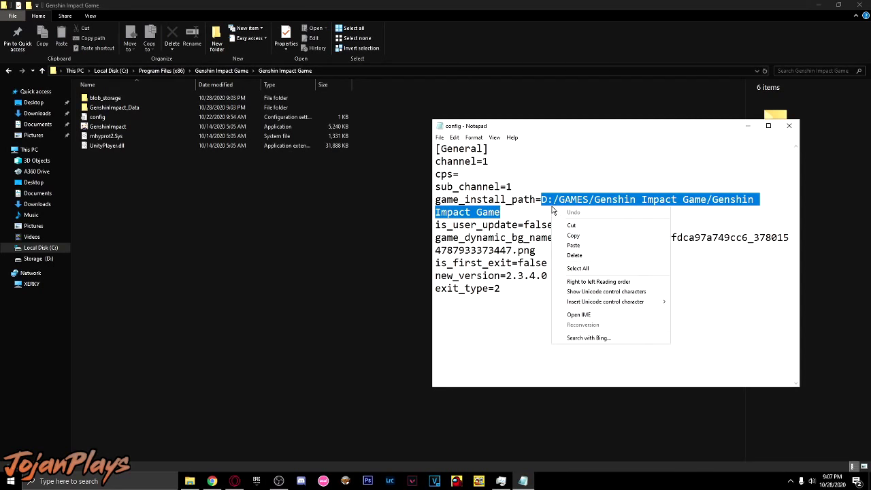
pyautogui.click(574, 246)
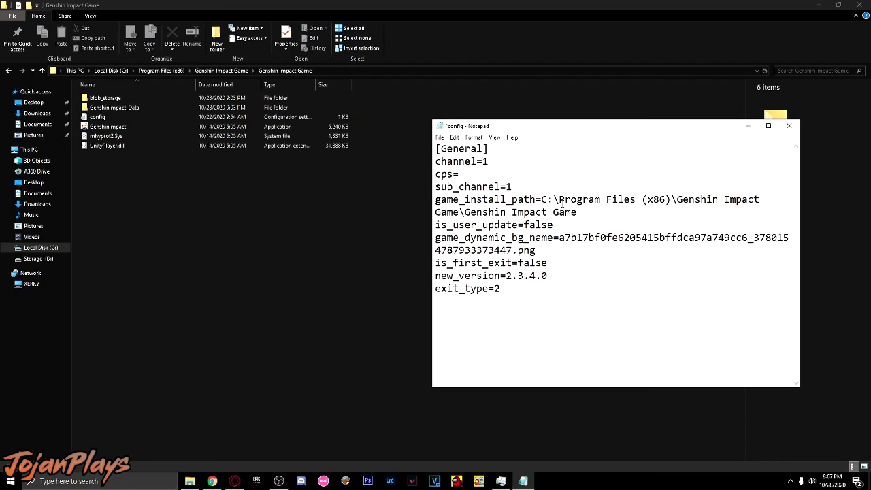
pyautogui.press('BackSpace')
pyautogui.write('/')
pyautogui.press('BackSpace')
pyautogui.write('/')
pyautogui.press('BackSpace')
pyautogui.write('/')
# Save the edited config file and close Notepad.
pyautogui.click(440, 137)
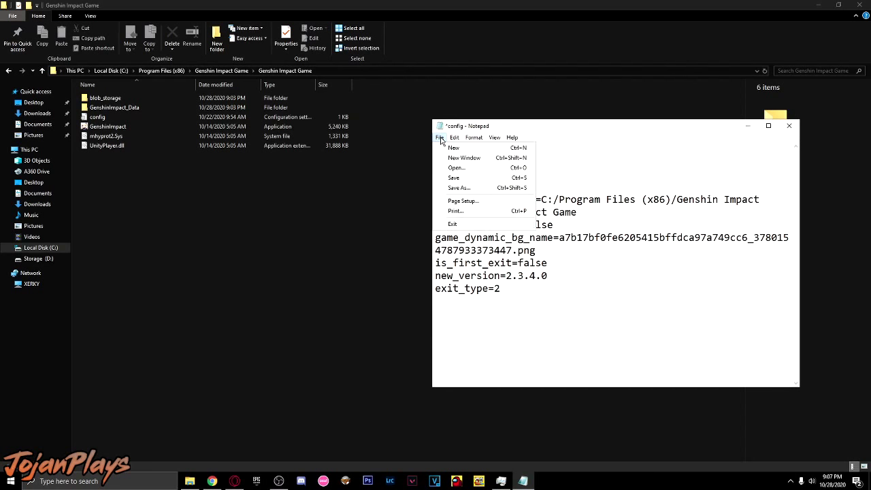
pyautogui.click(460, 172)
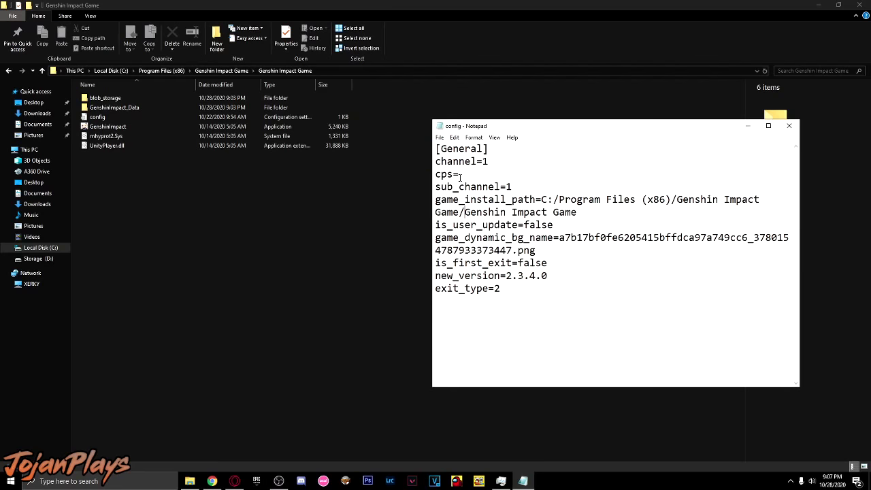
pyautogui.click(790, 126)
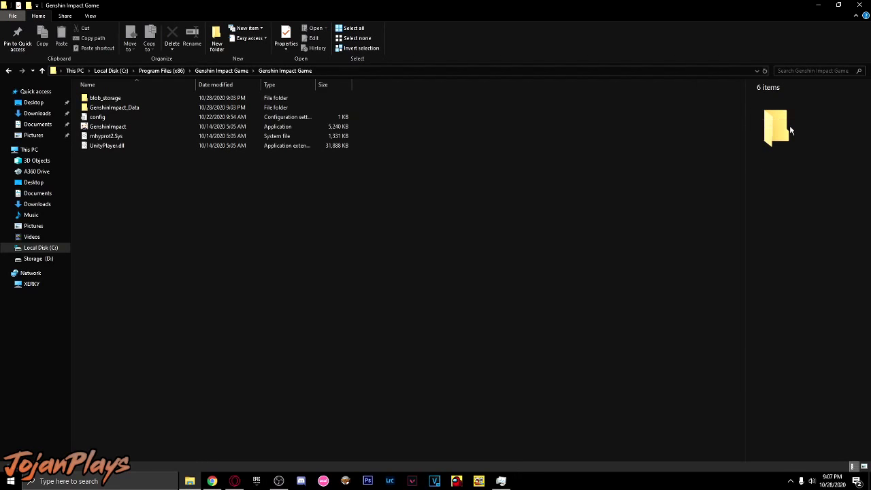
# Start the launcher application from the main Genshin Impact Game folder in Program Files (x86).
pyautogui.click(223, 71)
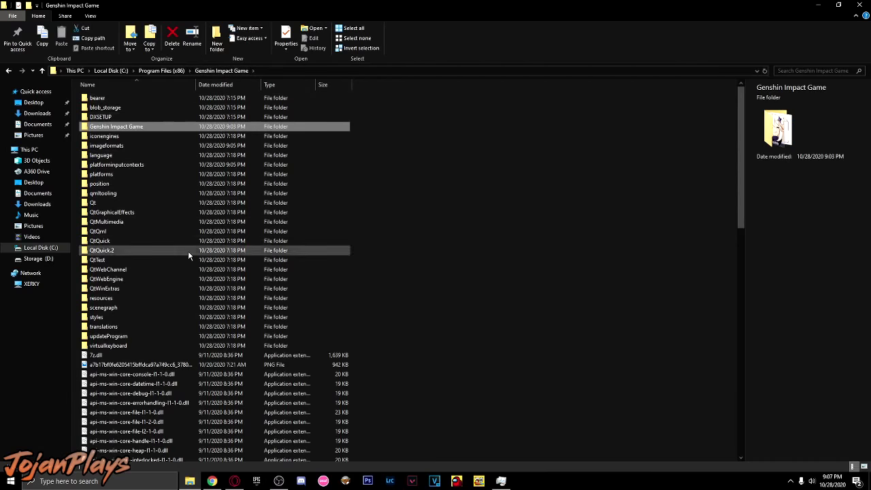
pyautogui.scroll(-5, 170, 293)
pyautogui.scroll(-11, 166, 316)
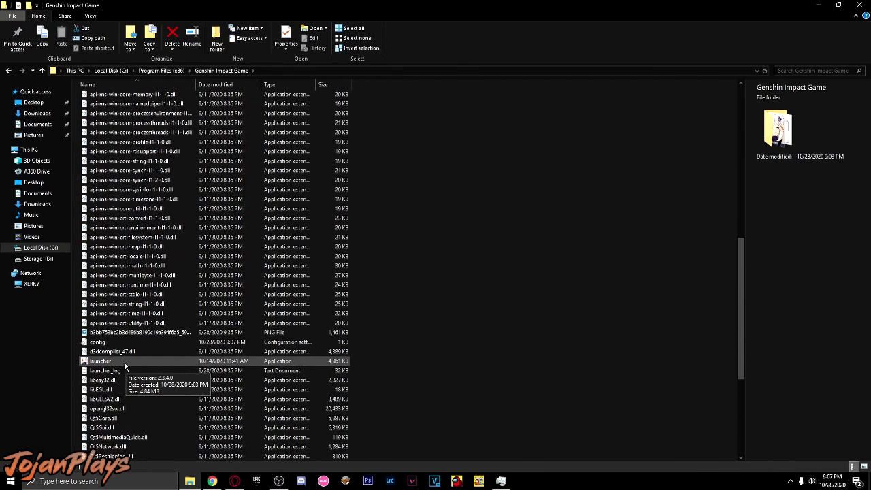
pyautogui.click(118, 363)
pyautogui.rightClick(118, 361)
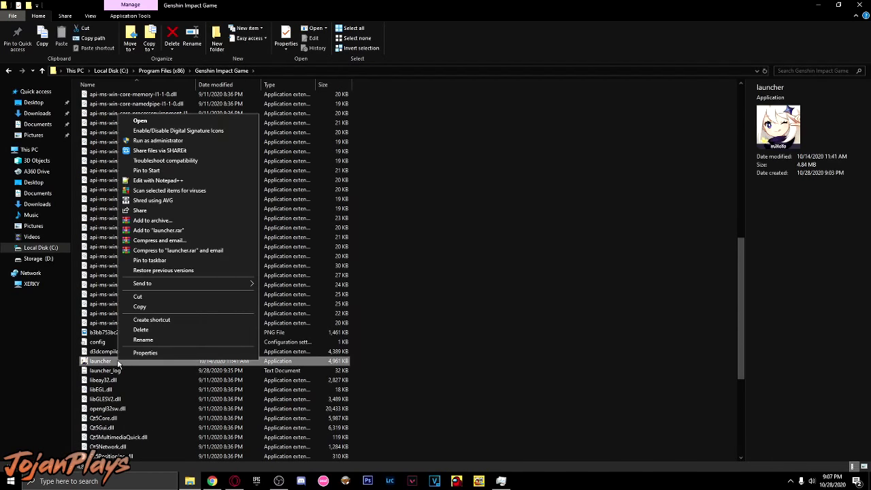
pyautogui.click(175, 122)
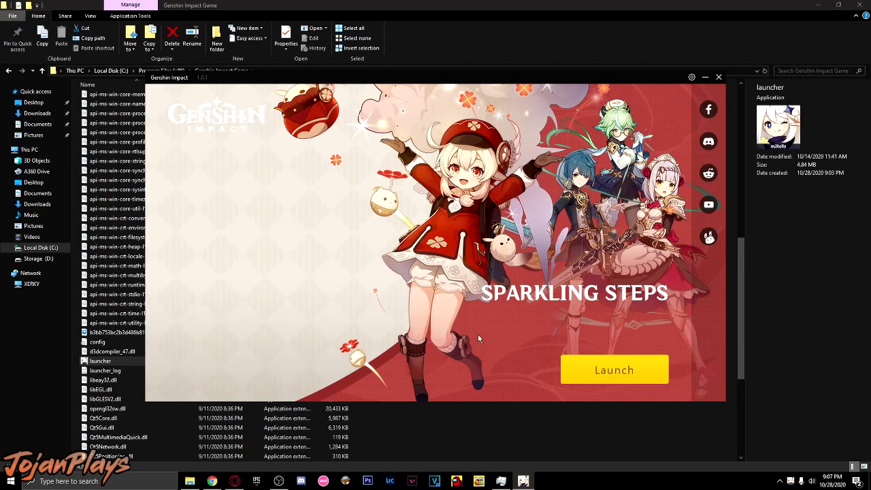
# Choose Launch in the Genshin Impact launcher to start the game.
pyautogui.click(596, 370)
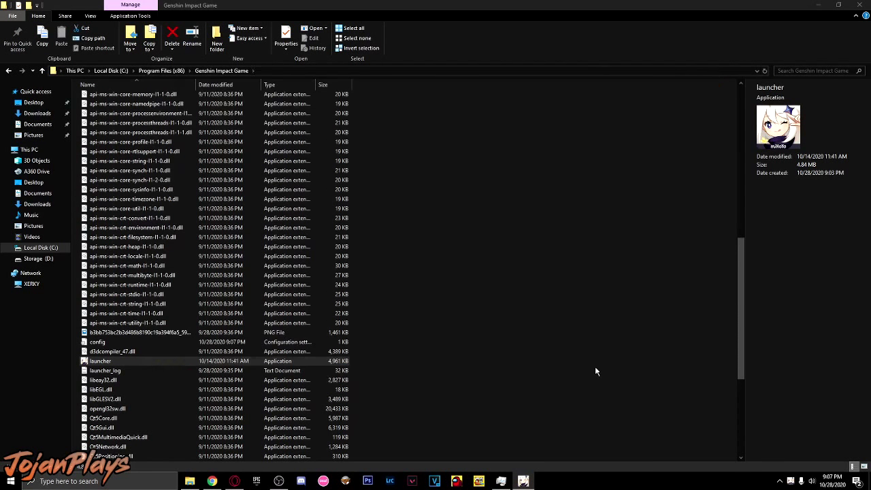